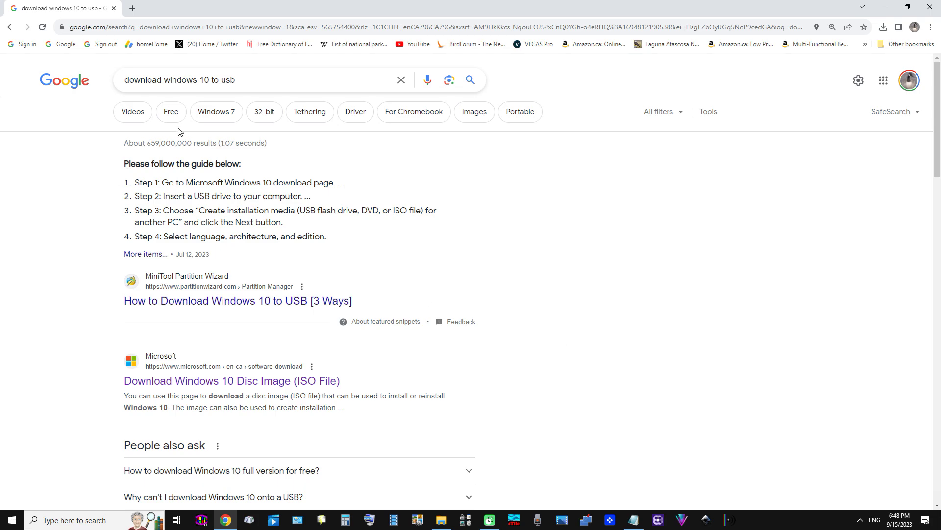
# - Open Microsoft's Download Windows 10 Disc Image (ISO File) page from the search results
pyautogui.click(161, 82)
pyautogui.click(161, 82)
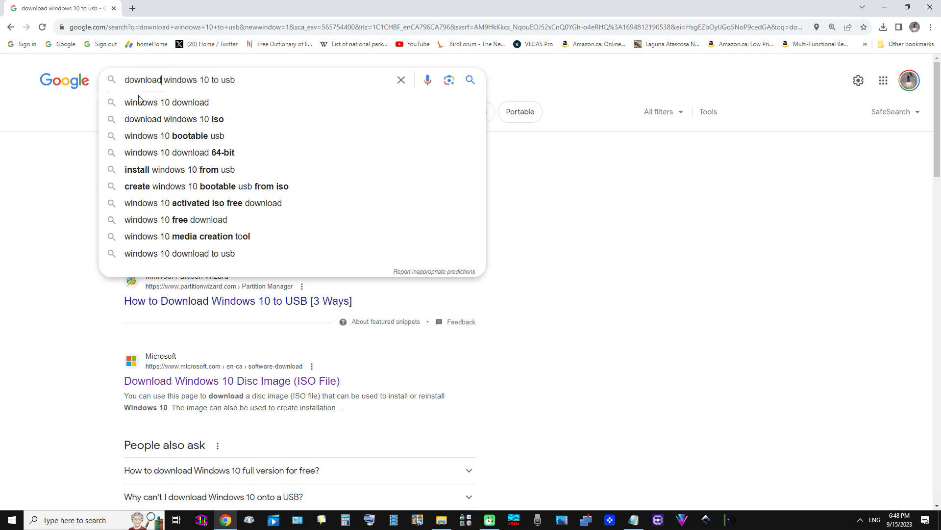
pyautogui.click(1, 192)
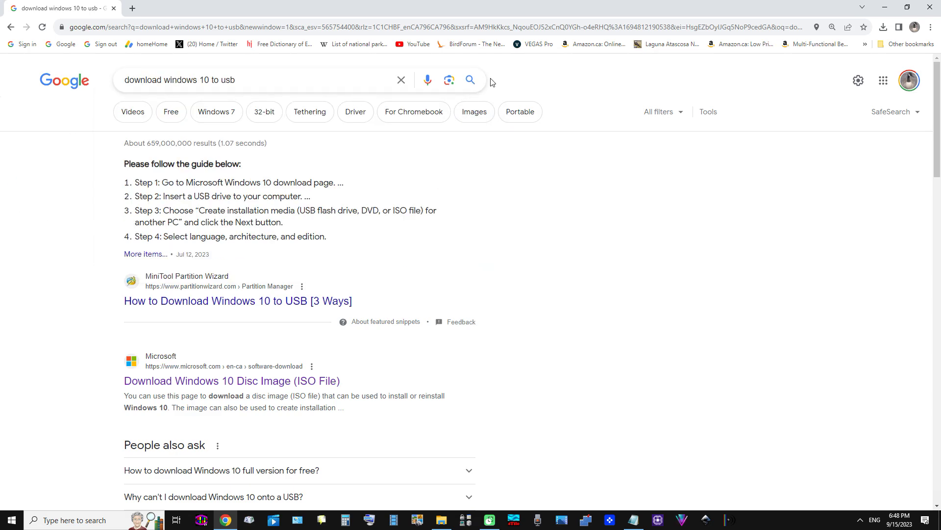
pyautogui.click(252, 387)
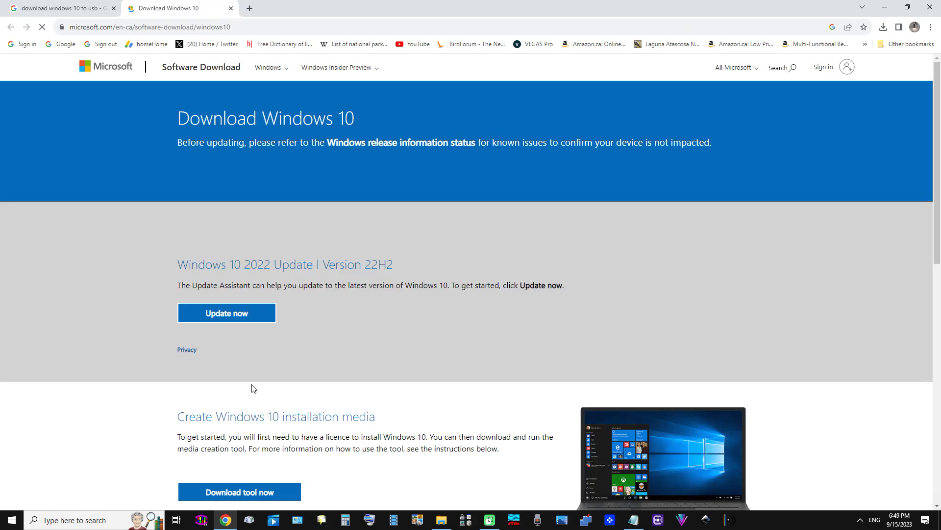
pyautogui.click(227, 27)
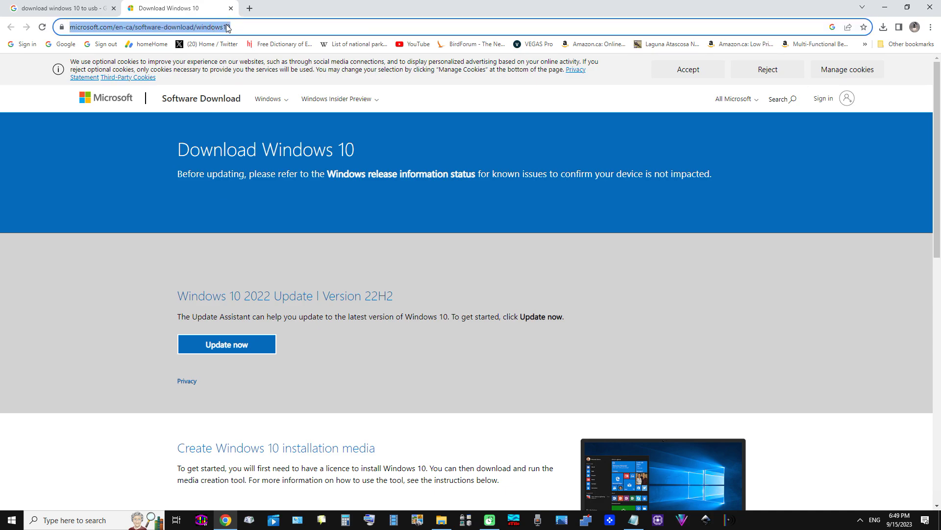
# - Download the media creation tool from the Create Windows 10 installation media section
pyautogui.click(934, 124)
pyautogui.moveTo(934, 124); pyautogui.dragTo(934, 160)
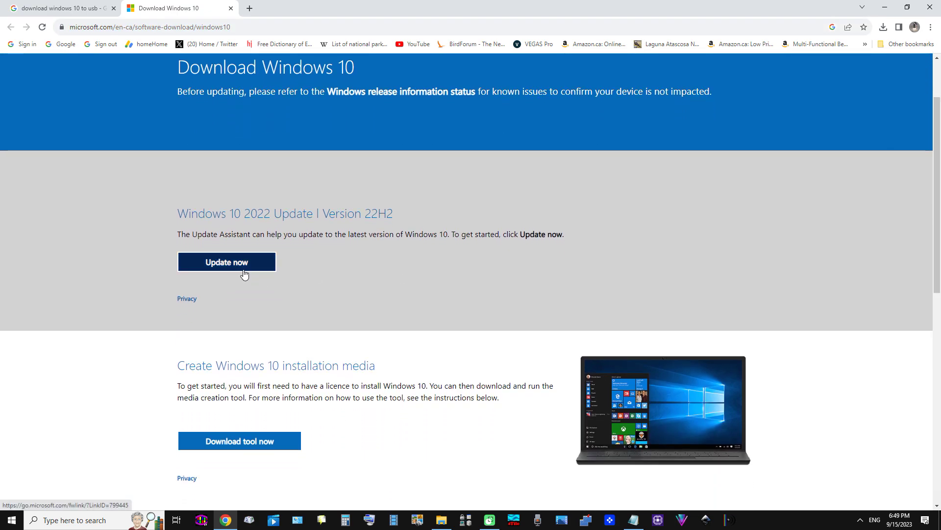
pyautogui.click(278, 442)
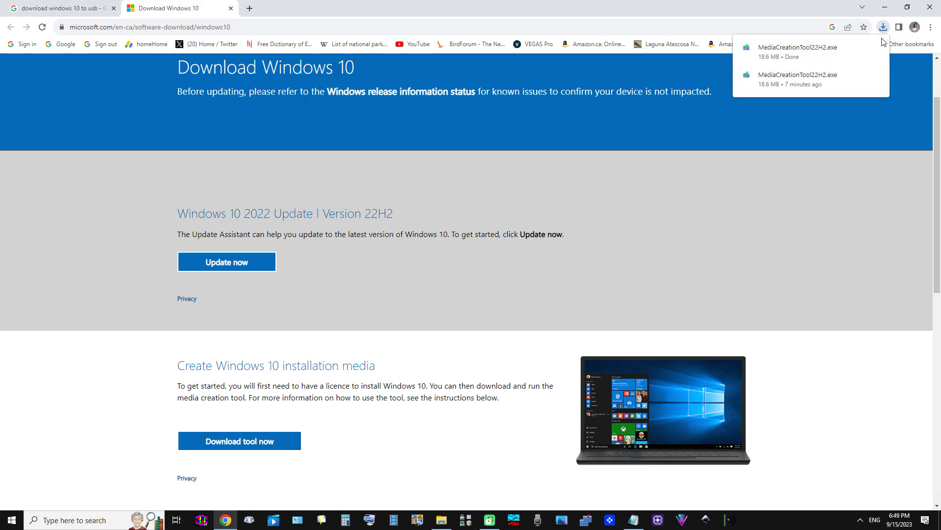
# - Show the downloaded tool in its folder and check the contents of USB Drive (D:)
pyautogui.click(858, 52)
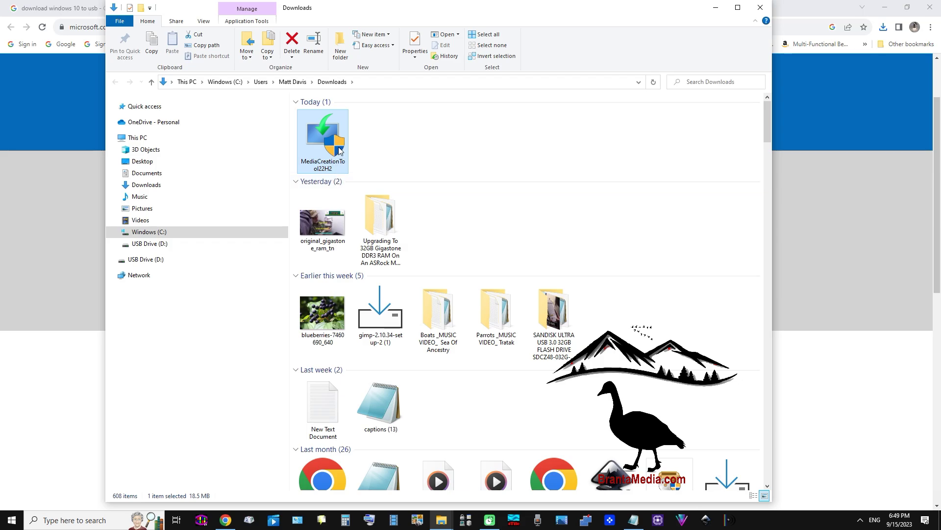
pyautogui.moveTo(340, 150)
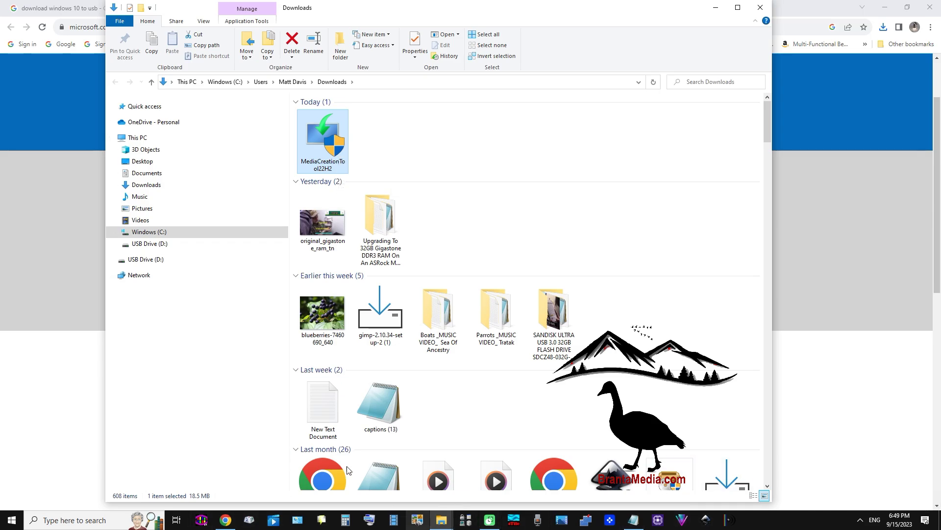
pyautogui.click(161, 263)
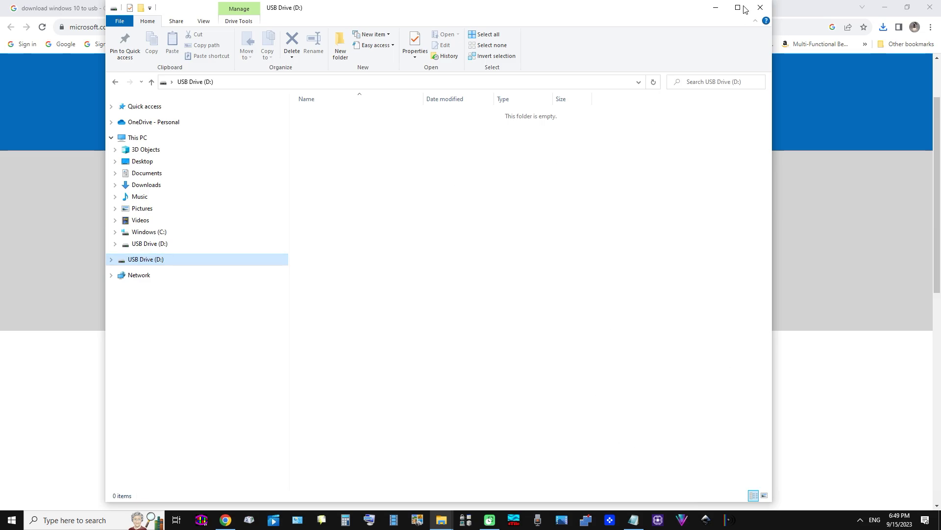
pyautogui.click(712, 9)
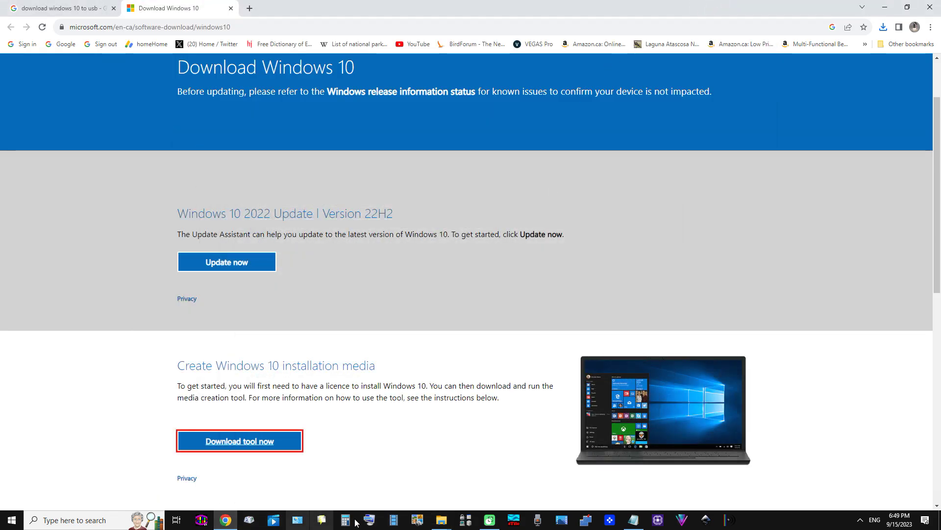
pyautogui.click(437, 525)
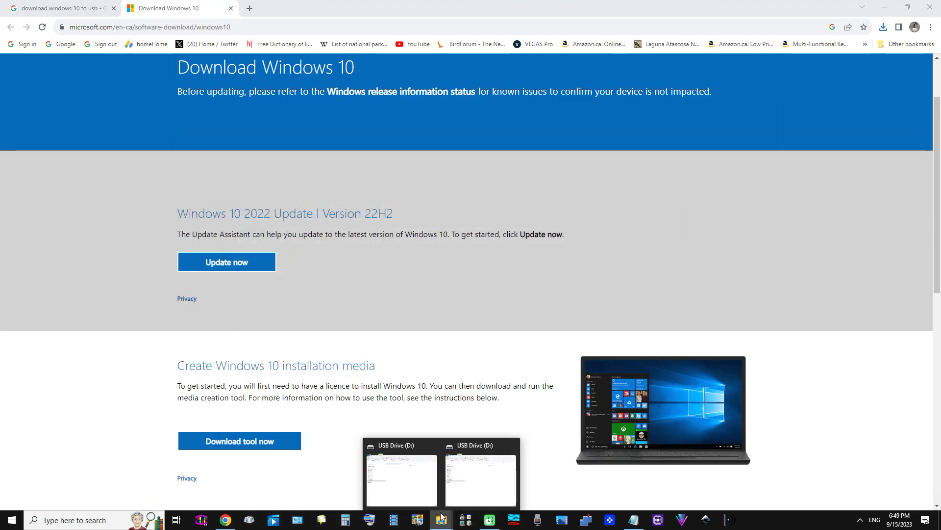
pyautogui.click(414, 479)
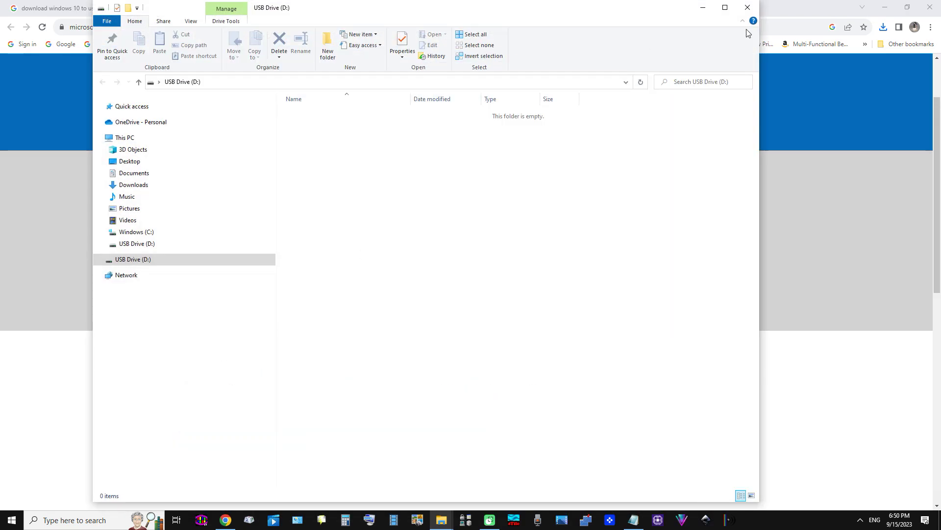
pyautogui.click(748, 7)
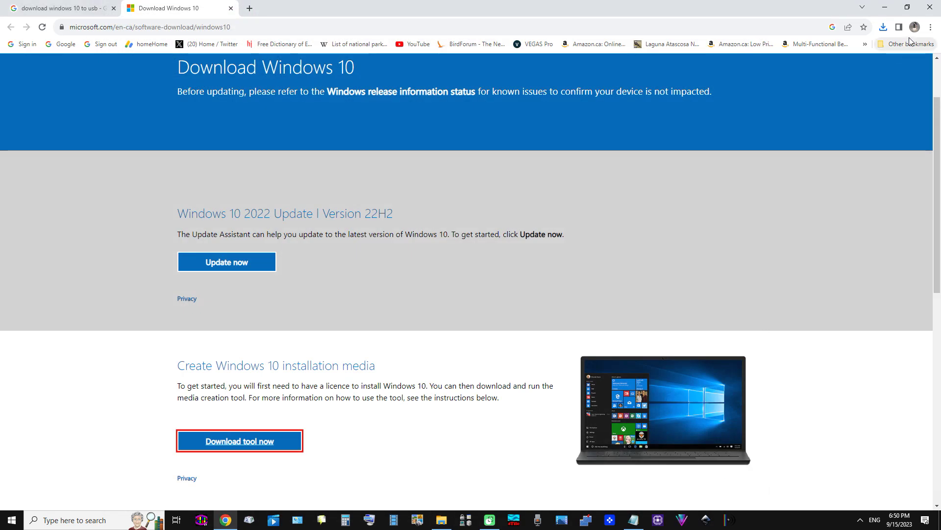
# - Launch MediaCreationTool22H2 from the Downloads folder and clear the folder and browser windows away
pyautogui.click(883, 27)
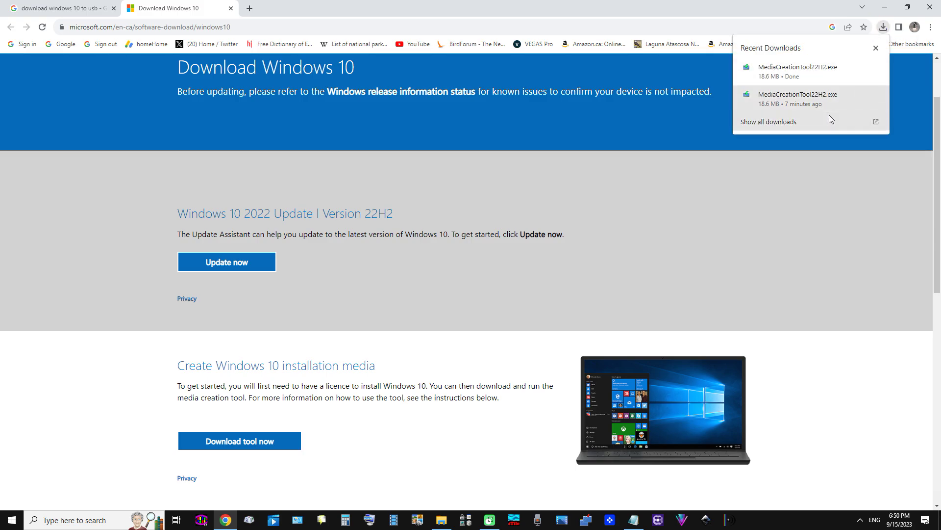
pyautogui.moveTo(864, 104)
pyautogui.click(861, 95)
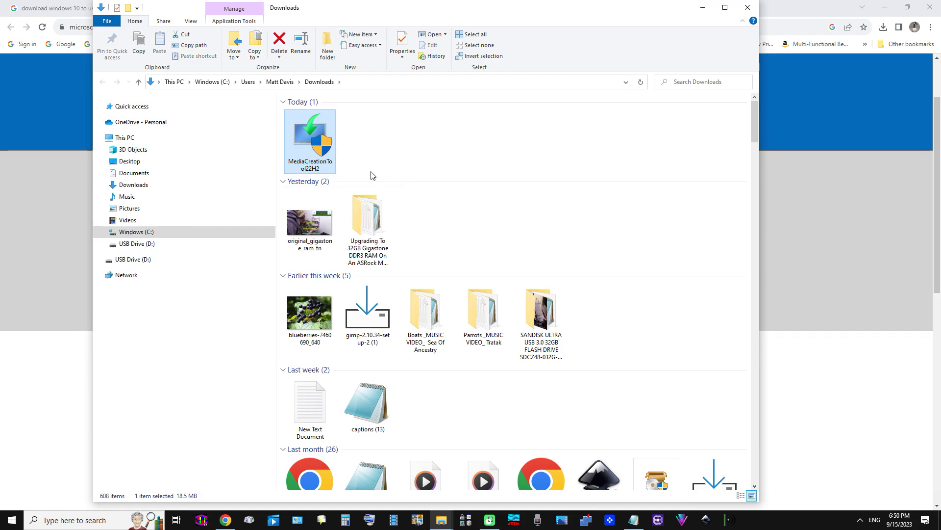
pyautogui.click(317, 163)
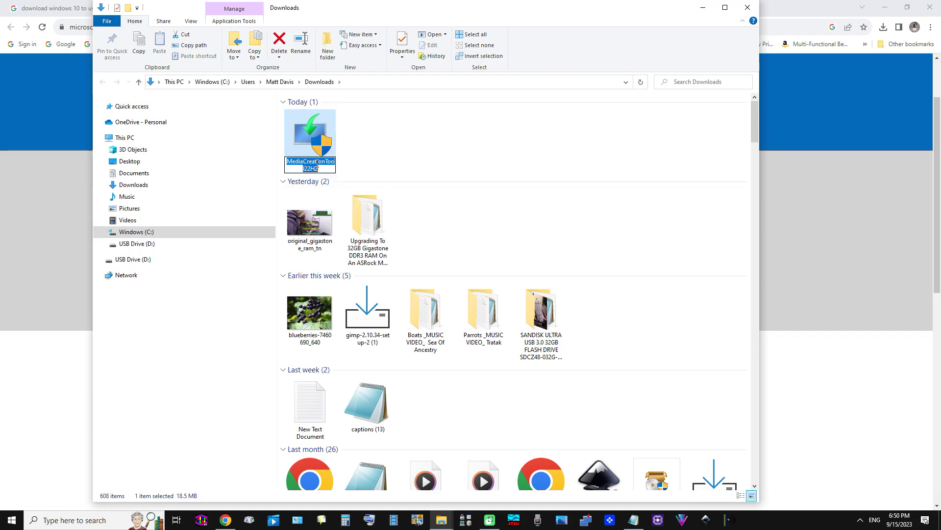
pyautogui.click(319, 141)
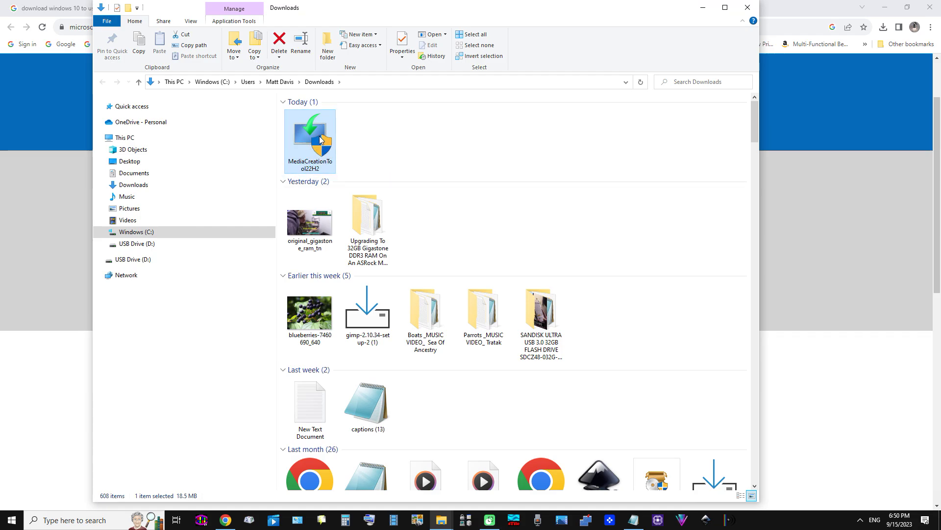
pyautogui.moveTo(322, 140)
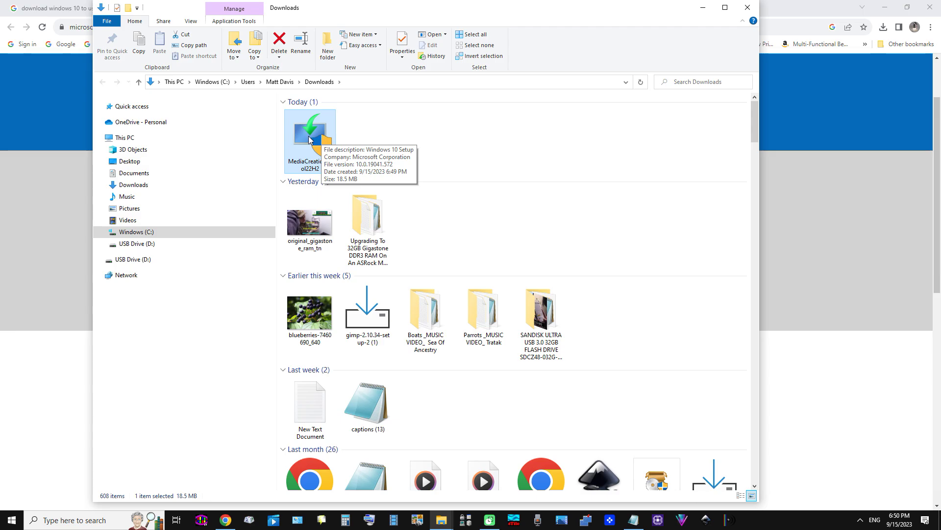
pyautogui.doubleClick(318, 138)
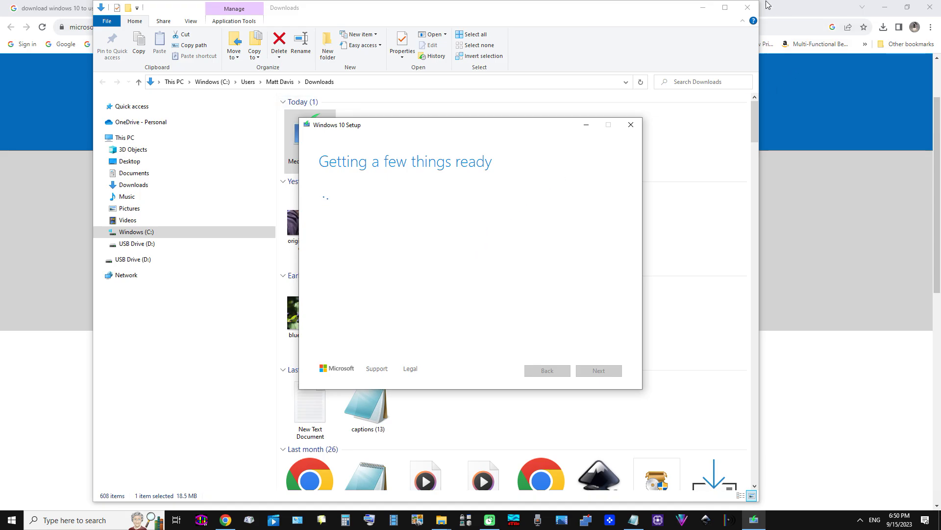
pyautogui.click(747, 8)
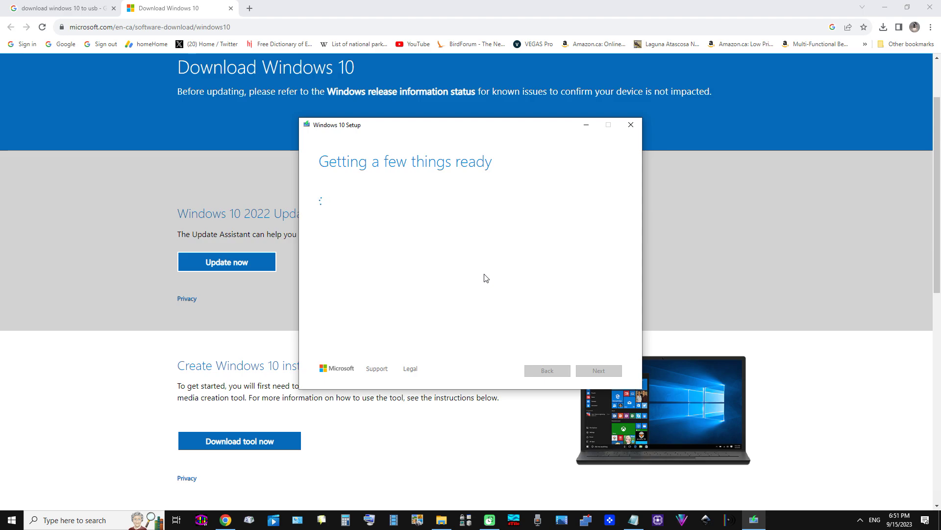
pyautogui.click(885, 8)
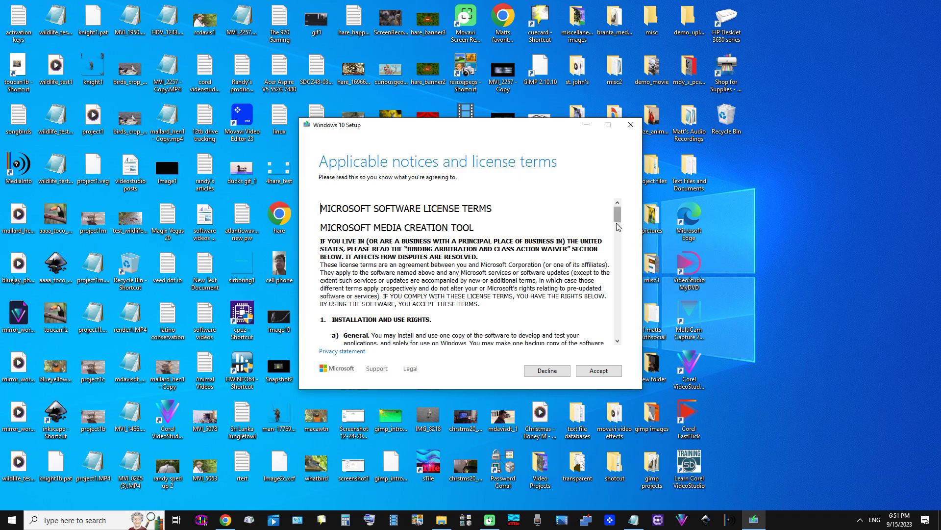
# - Accept the license terms and choose to create installation media (USB flash drive, DVD, or ISO file) for another PC
pyautogui.moveTo(616, 220); pyautogui.dragTo(623, 336)
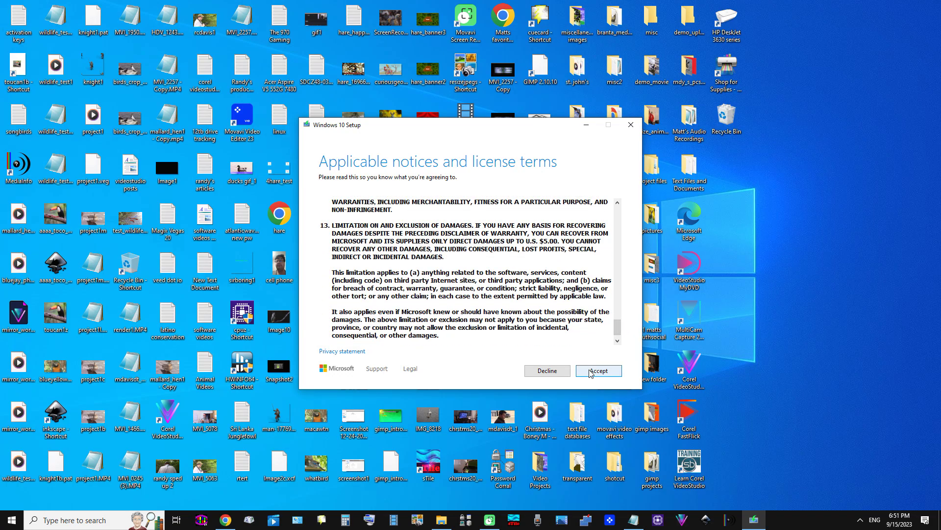
pyautogui.click(590, 373)
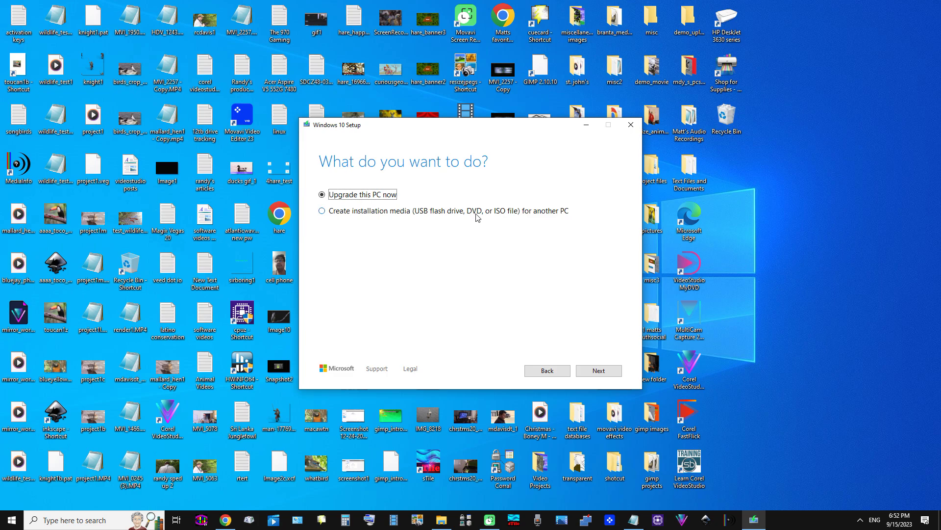
pyautogui.click(333, 212)
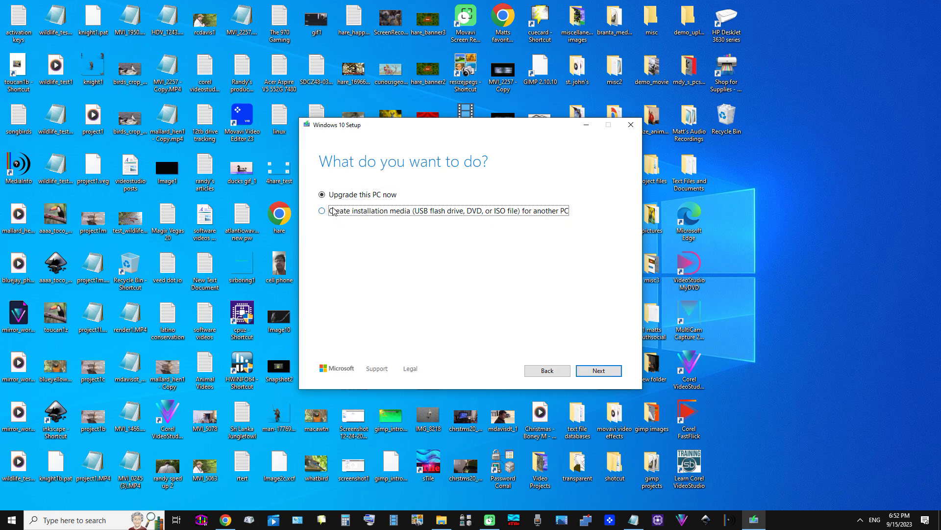
pyautogui.click(597, 374)
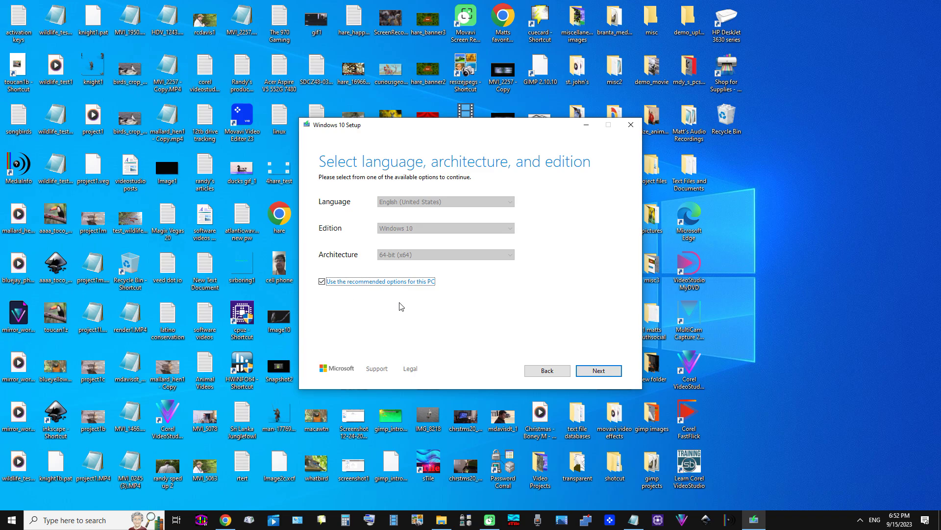
# - Create the installation media on USB flash drive D: with the recommended language, edition and architecture, and finish the setup
pyautogui.click(599, 373)
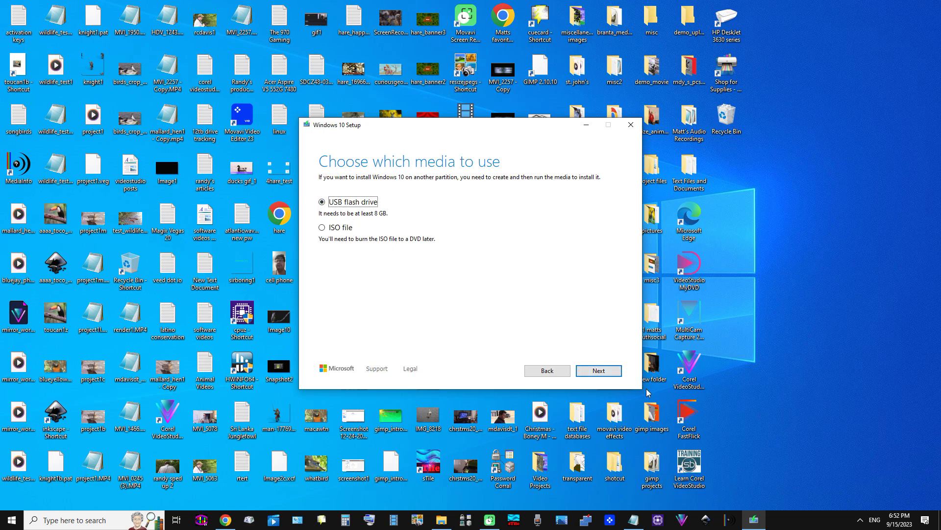
pyautogui.click(607, 370)
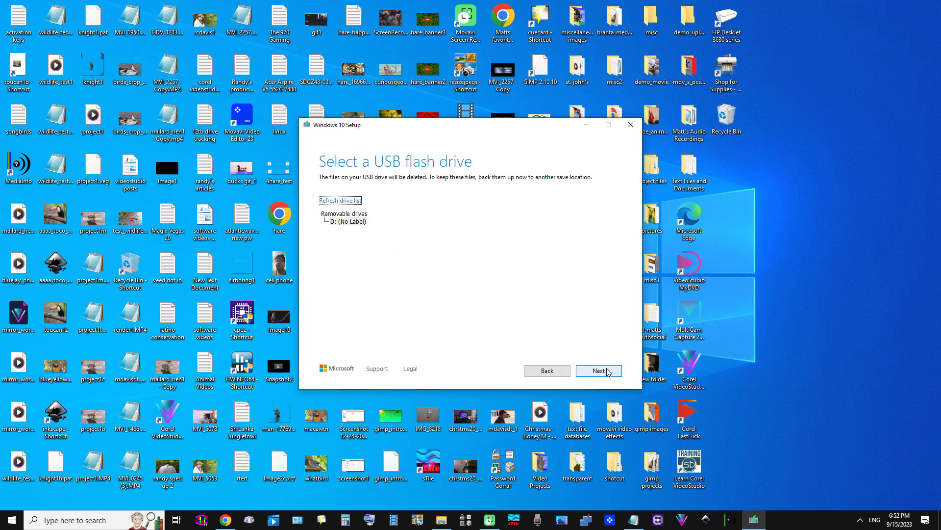
pyautogui.click(355, 223)
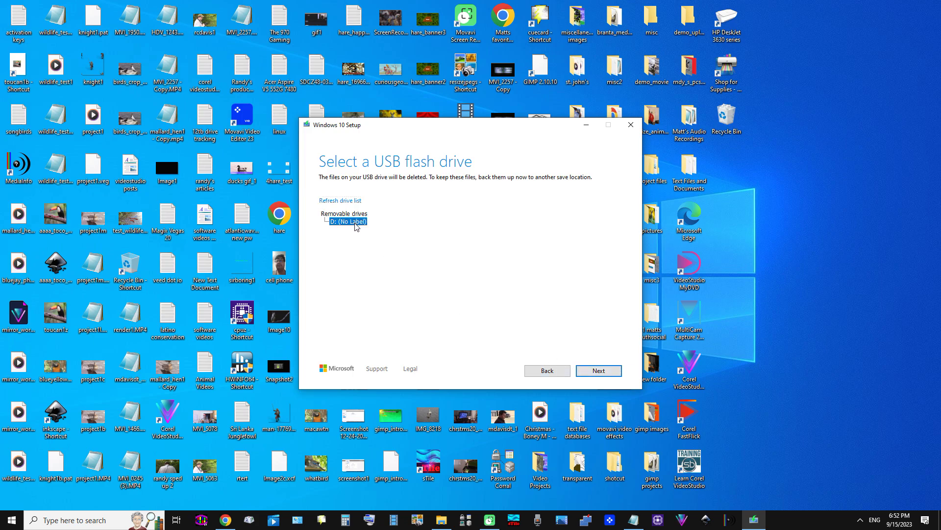
pyautogui.click(599, 371)
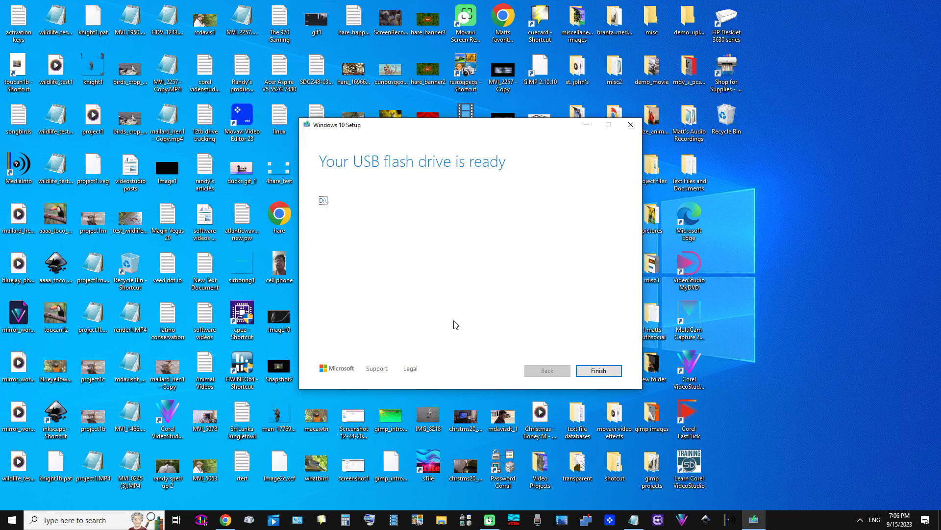
pyautogui.click(598, 371)
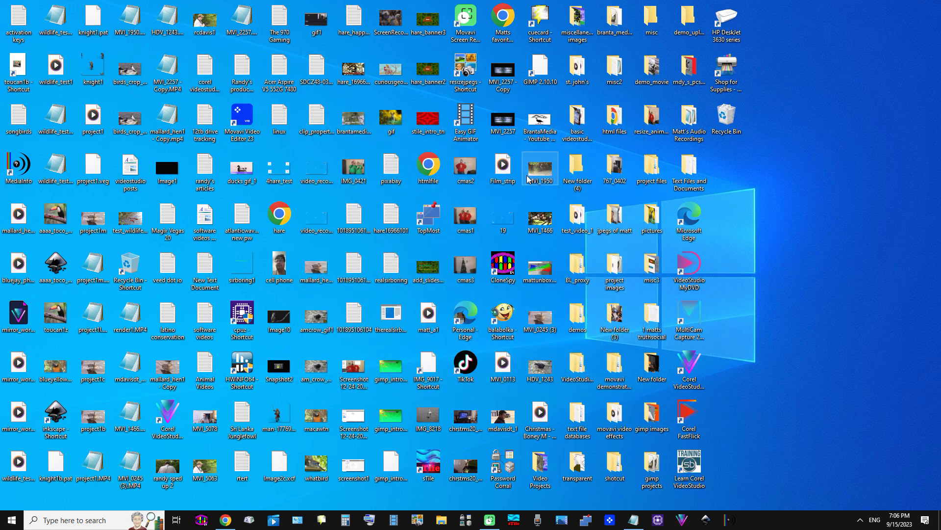
pyautogui.moveTo(489, 520)
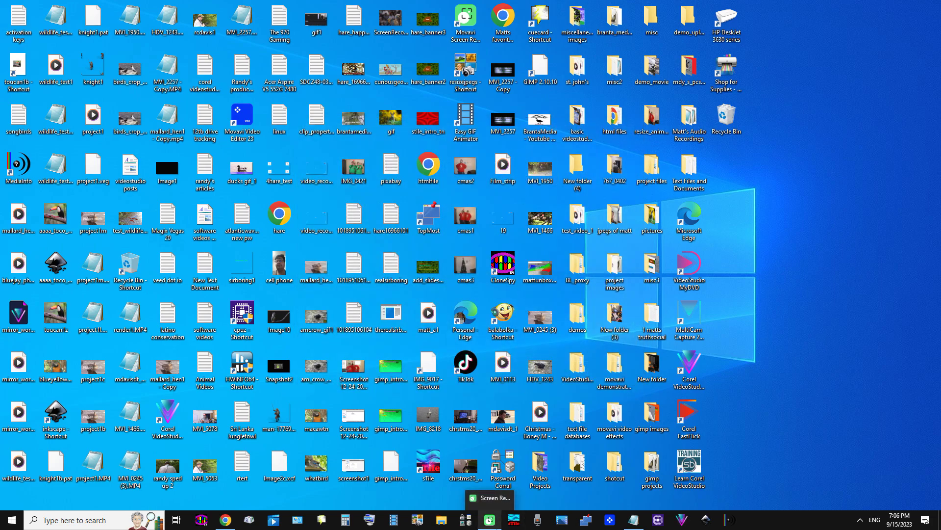